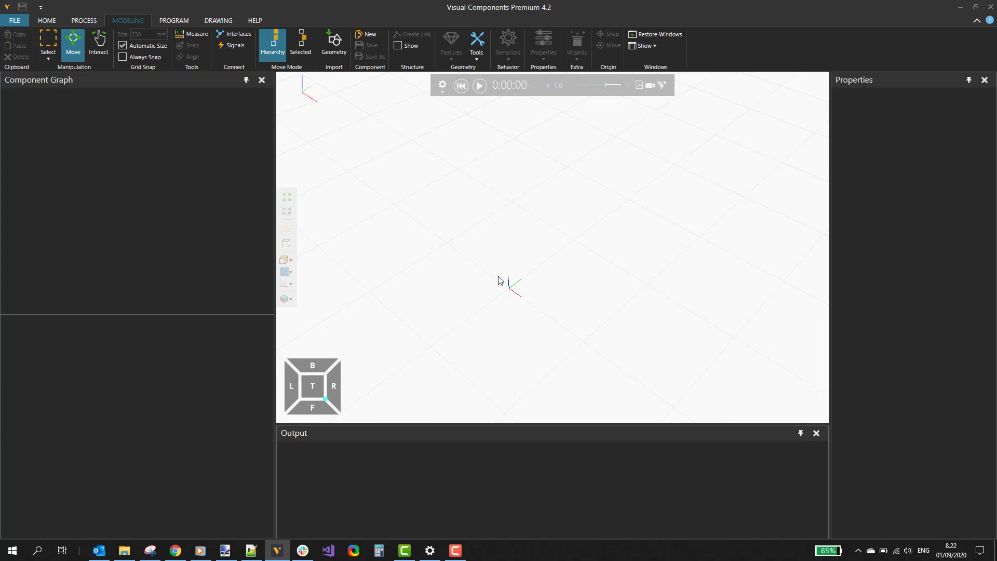
# - Open the Visual Components Premium 4.2 Help File with F1
pyautogui.press('F1')
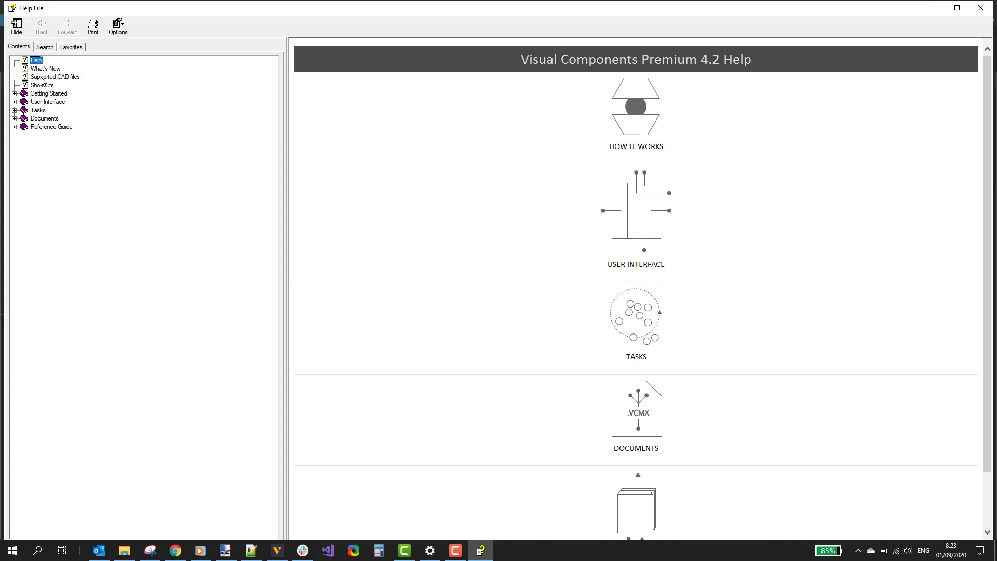
# - Find ASCII Point Cloud (.pts) on the Supported CAD Files page, then show sample.pts in Notepad++
pyautogui.click(43, 77)
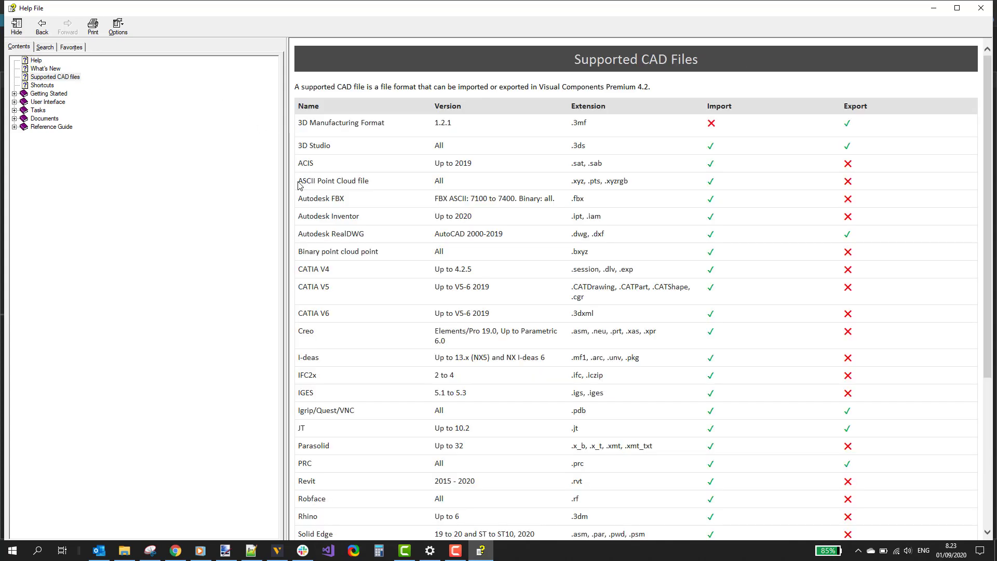
pyautogui.moveTo(299, 181); pyautogui.dragTo(373, 184)
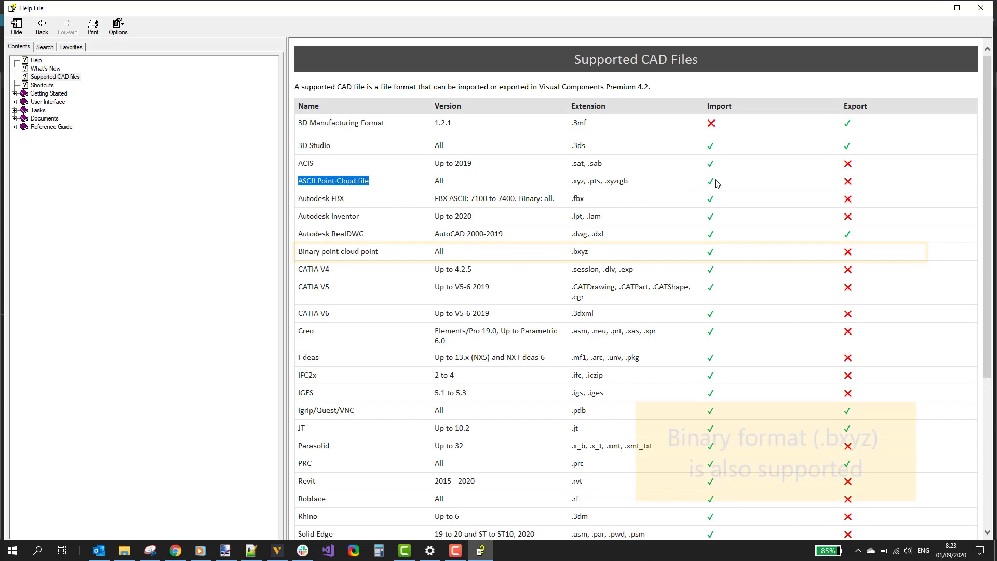
pyautogui.click(576, 180)
pyautogui.moveTo(574, 181); pyautogui.dragTo(600, 183)
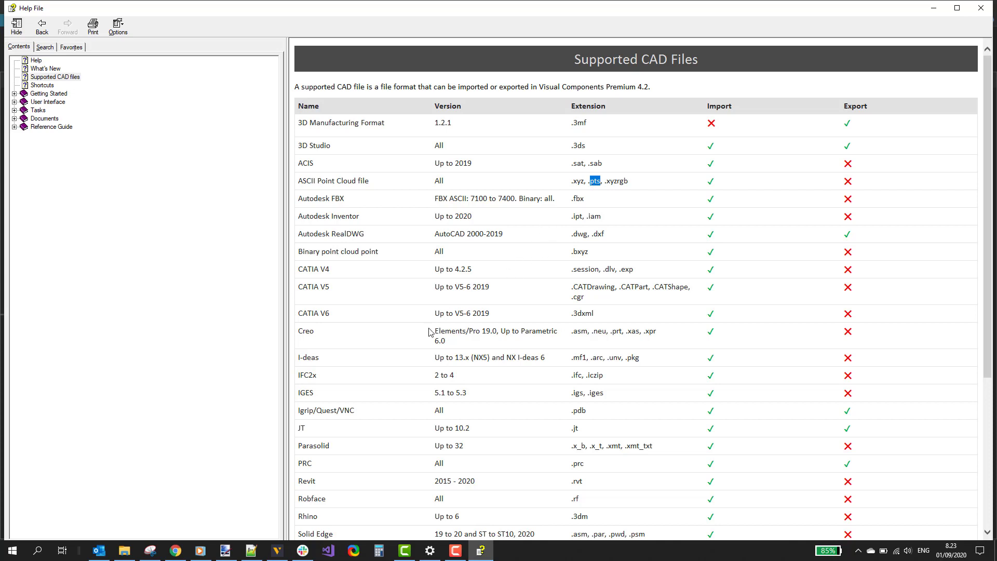
pyautogui.click(251, 557)
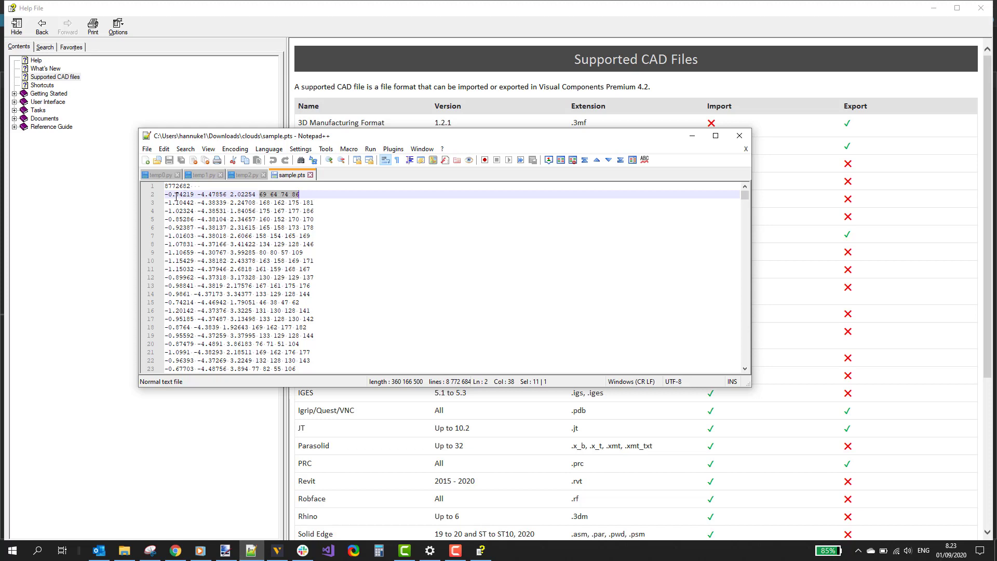
# - Check the first point's XYZ values on line 2 of sample.pts, then return to the help page
pyautogui.moveTo(165, 194); pyautogui.dragTo(298, 194)
pyautogui.click(402, 428)
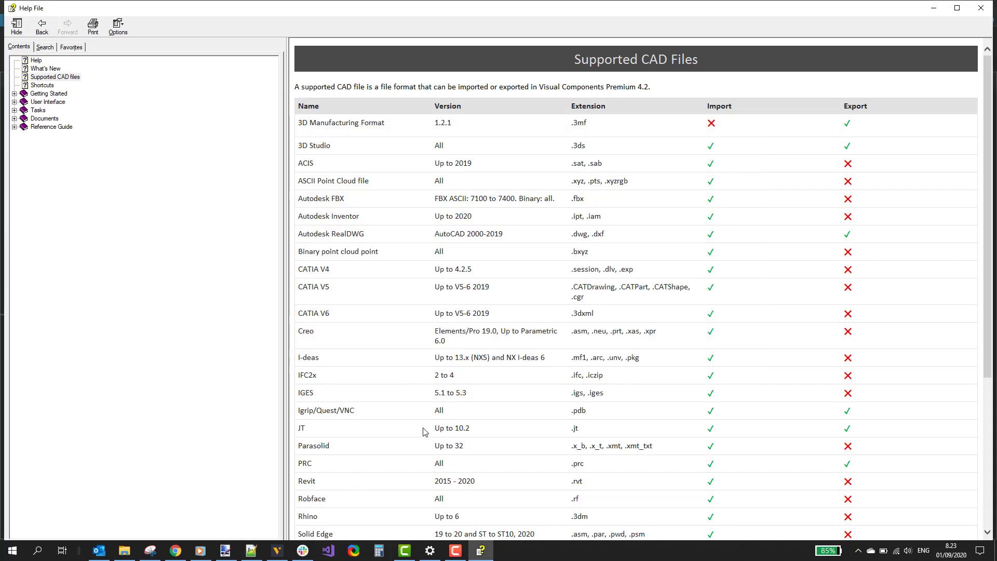
# - Import sample.pts from Downloads\clouds through HOME > Import > Geometry
pyautogui.click(277, 550)
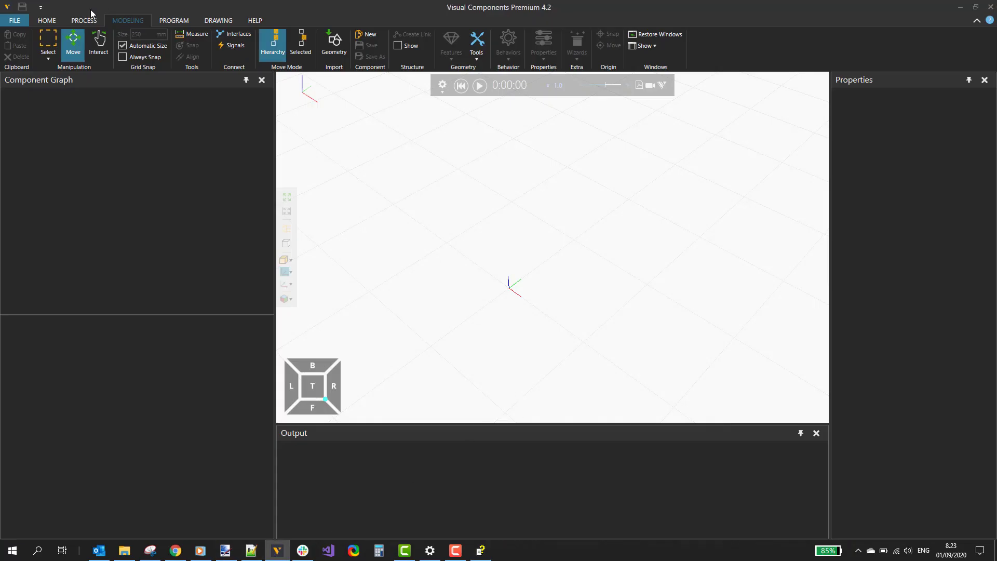
pyautogui.click(47, 20)
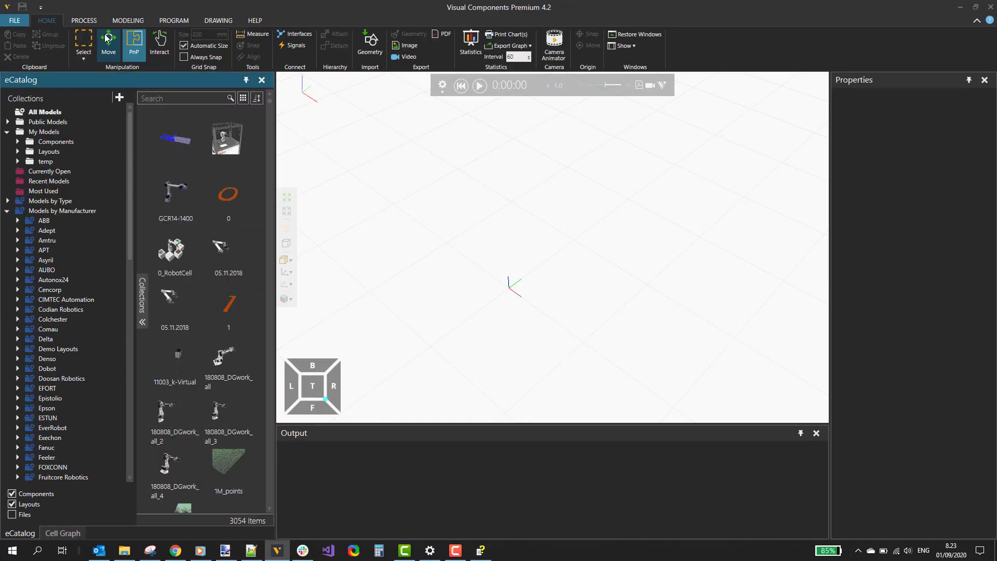
pyautogui.click(371, 49)
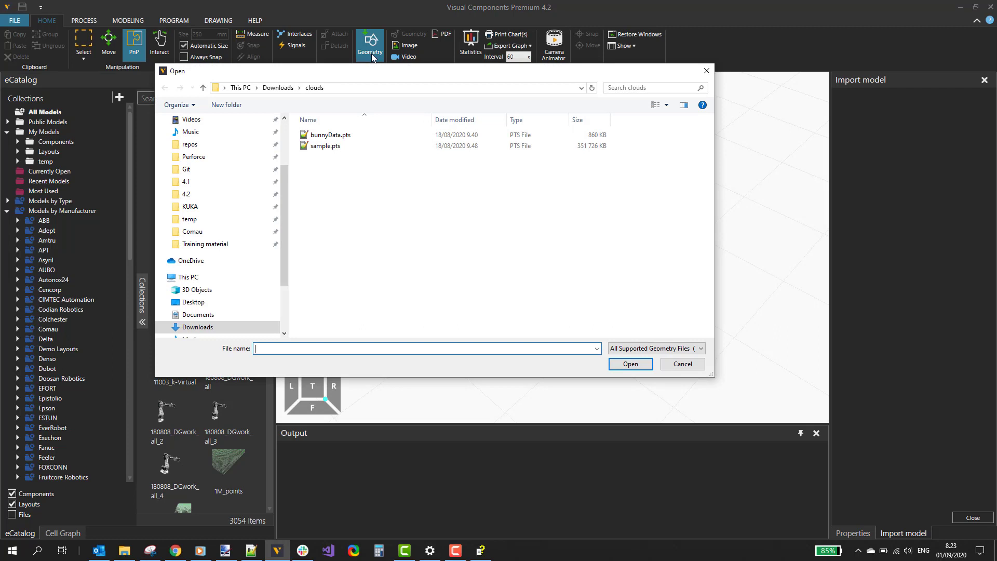
pyautogui.click(327, 148)
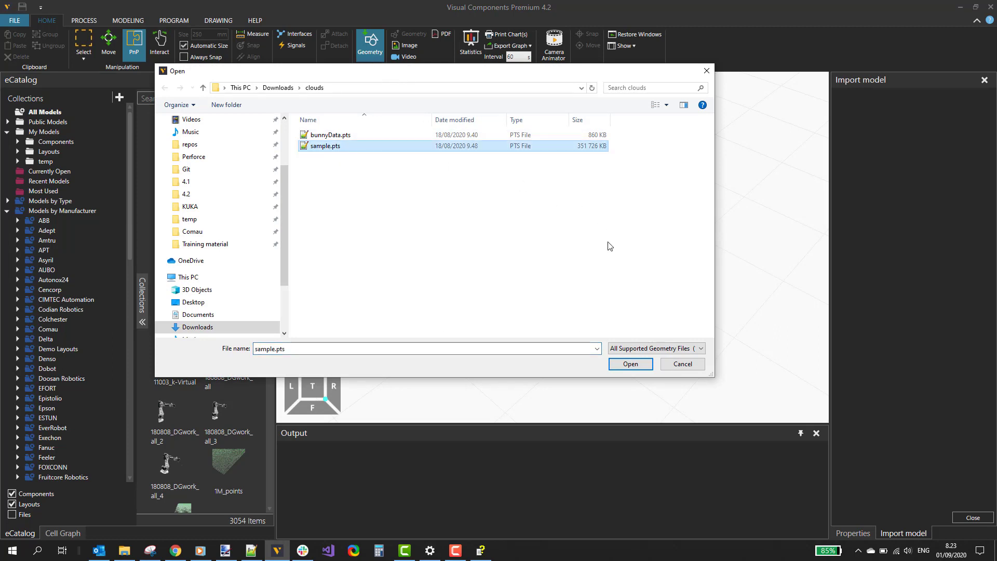
pyautogui.click(632, 365)
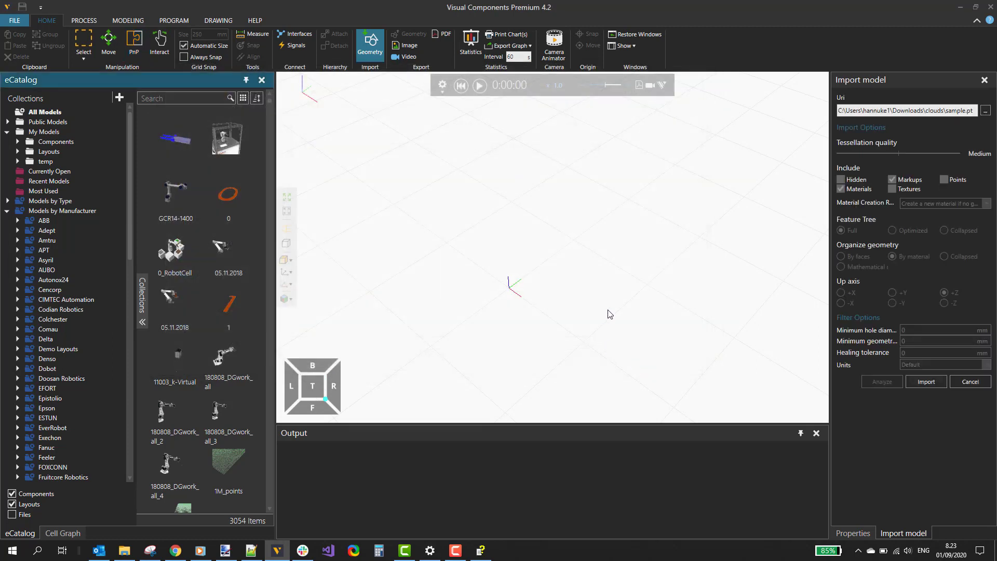
pyautogui.moveTo(829, 240); pyautogui.dragTo(804, 243)
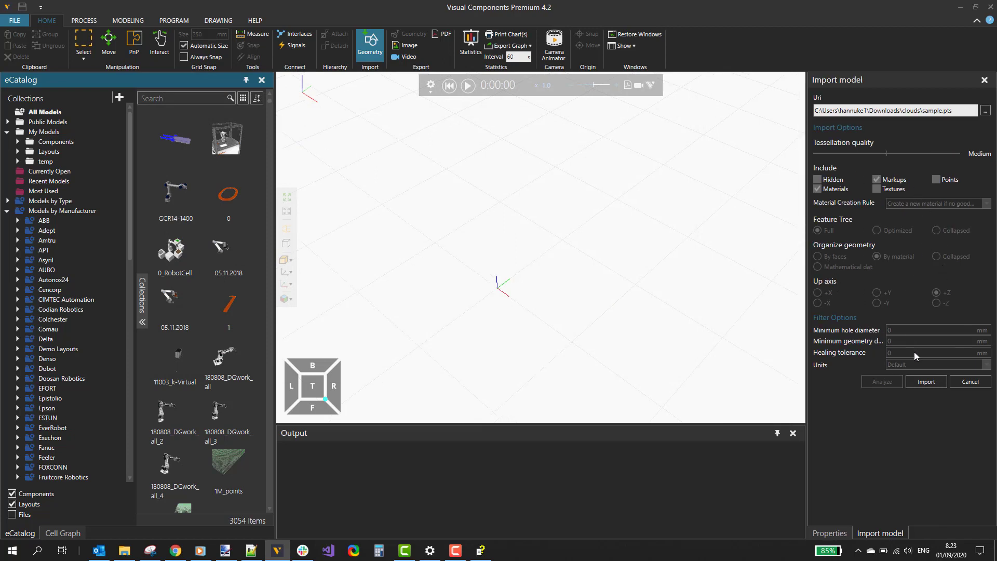
pyautogui.click(926, 382)
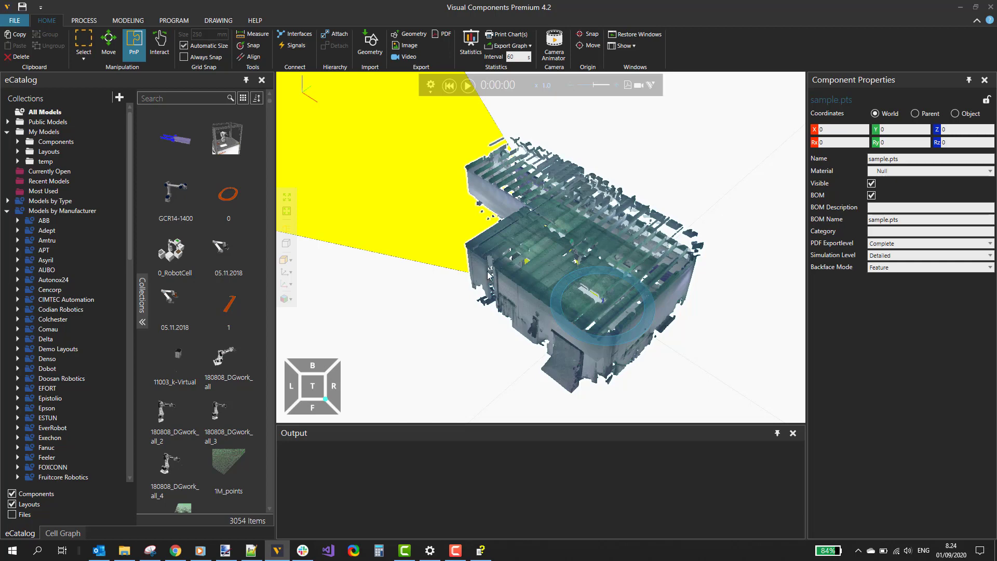
# - Fill the view, then orbit, pan and zoom around the small imported workshop scan
pyautogui.moveTo(531, 274); pyautogui.dragTo(335, 230, button='right')
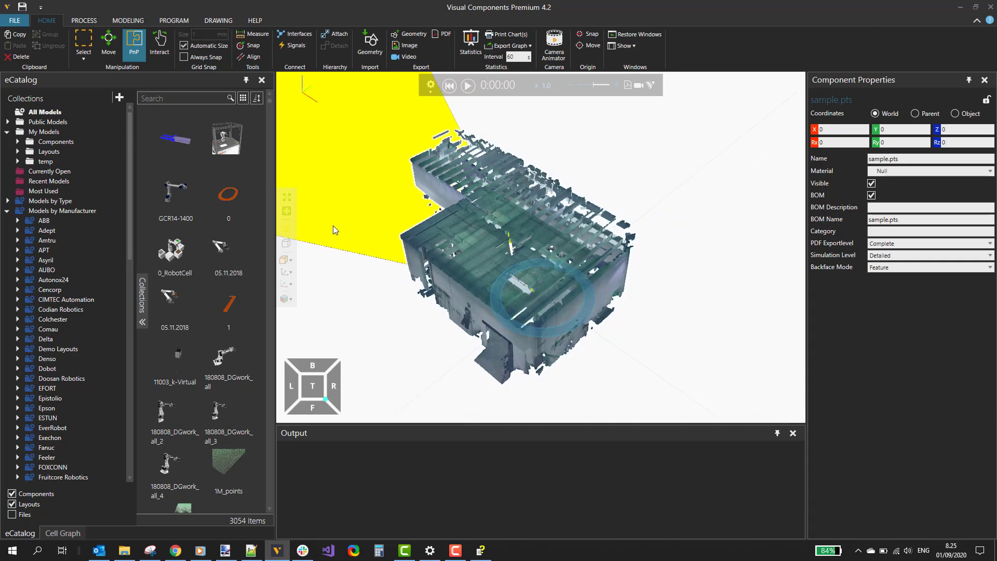
pyautogui.click(287, 199)
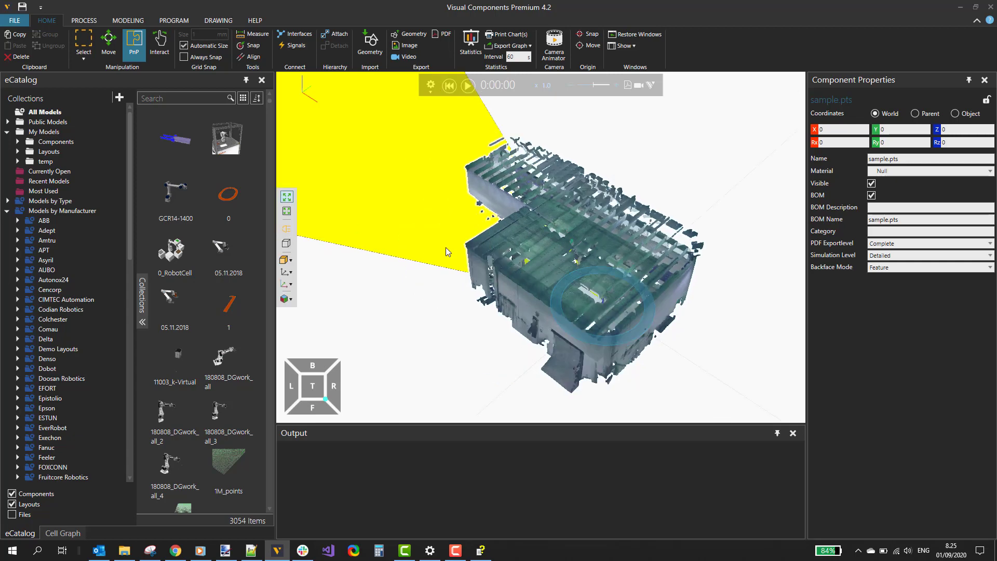
pyautogui.moveTo(634, 295); pyautogui.dragTo(611, 271, button='right')
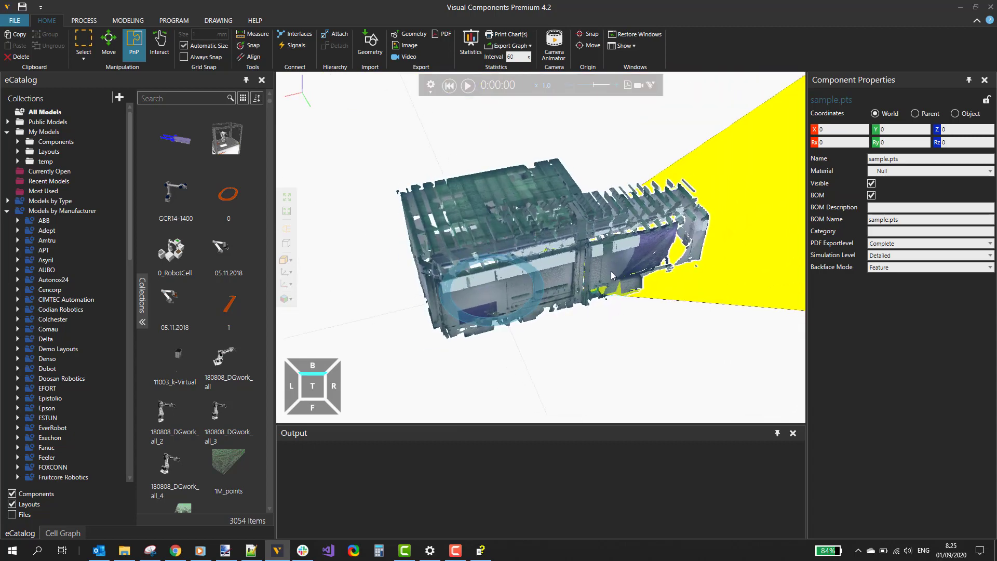
pyautogui.scroll(-5, 609, 272)
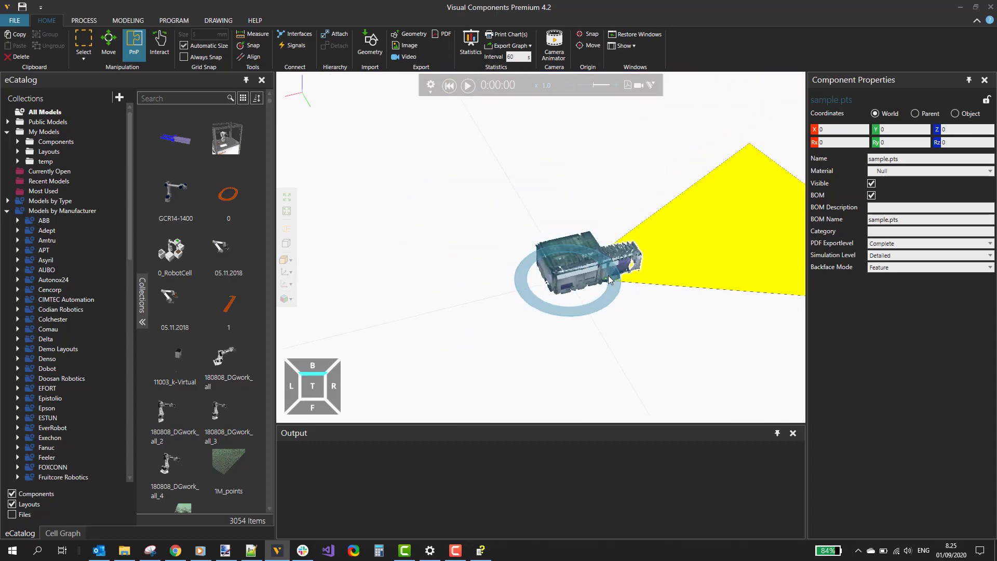
pyautogui.scroll(8, 609, 276)
pyautogui.scroll(-6, 616, 280)
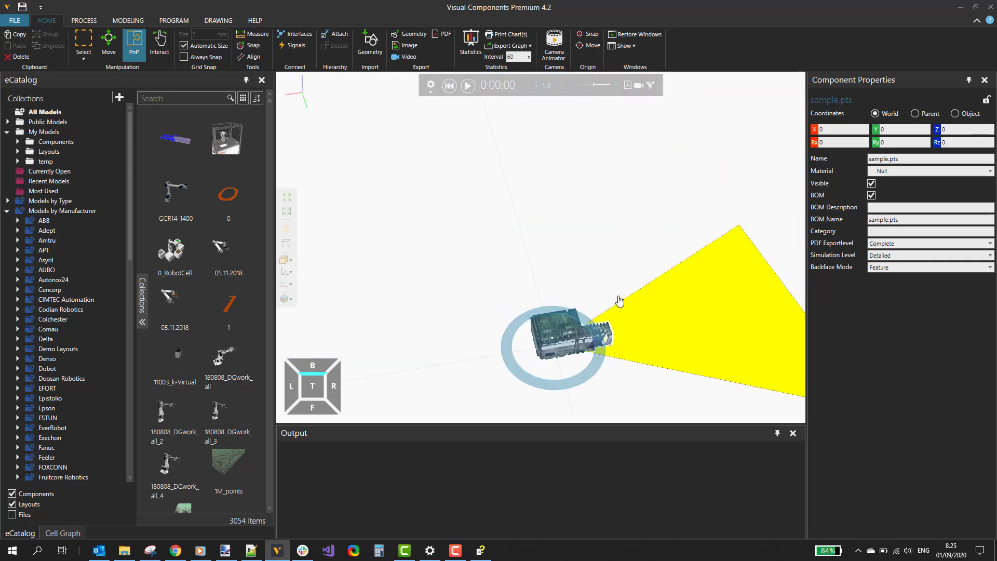
pyautogui.keyDown('ctrl'); pyautogui.moveTo(619, 303); pyautogui.dragTo(549, 259, button='right'); pyautogui.keyUp('ctrl')
pyautogui.scroll(3, 548, 259)
pyautogui.scroll(5, 544, 275)
pyautogui.scroll(-4, 544, 276)
pyautogui.scroll(2, 543, 275)
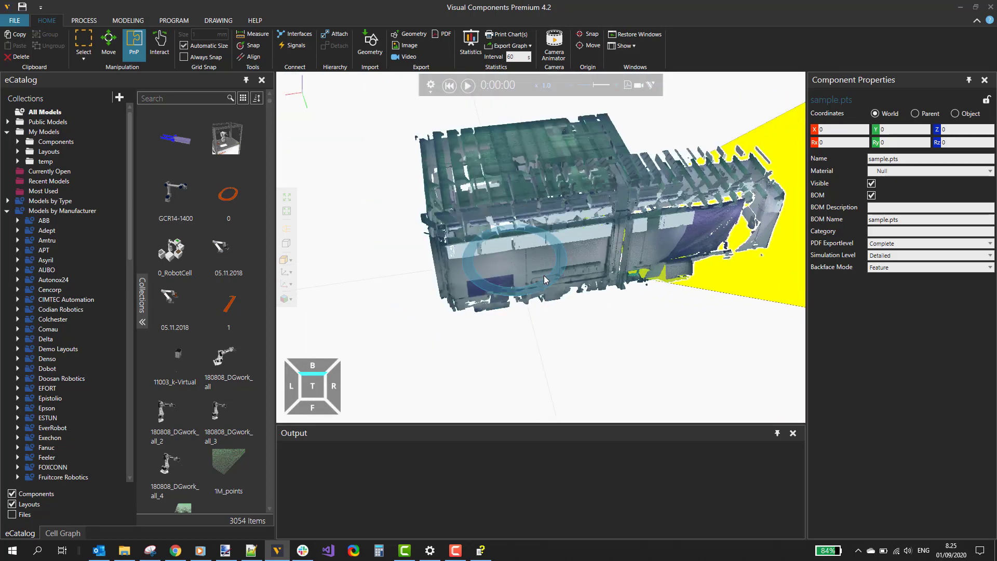
# - Add a Transform feature to sample.pts with the expression Sx(1000).Sy(1000).Sz(1000)
pyautogui.click(126, 20)
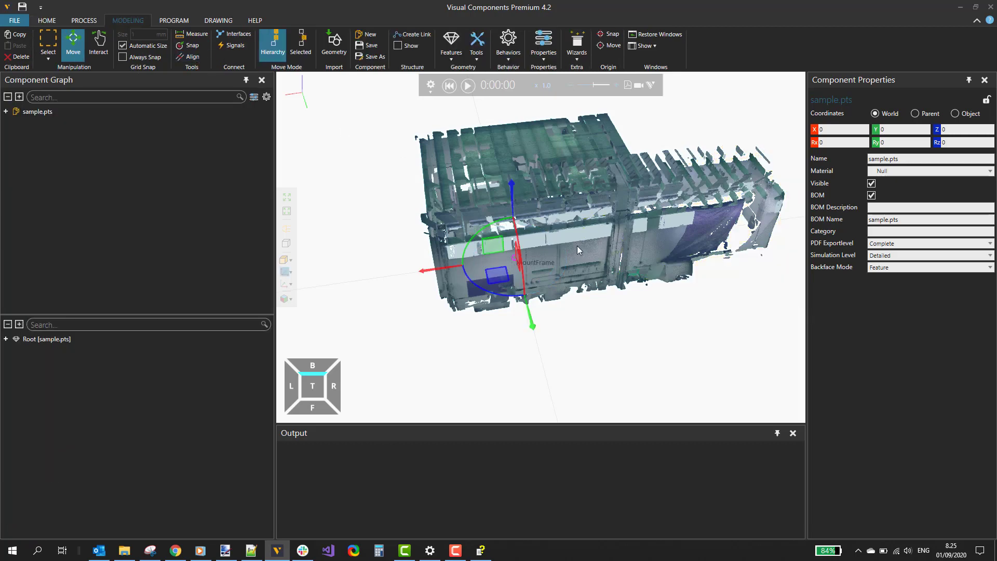
pyautogui.click(498, 214)
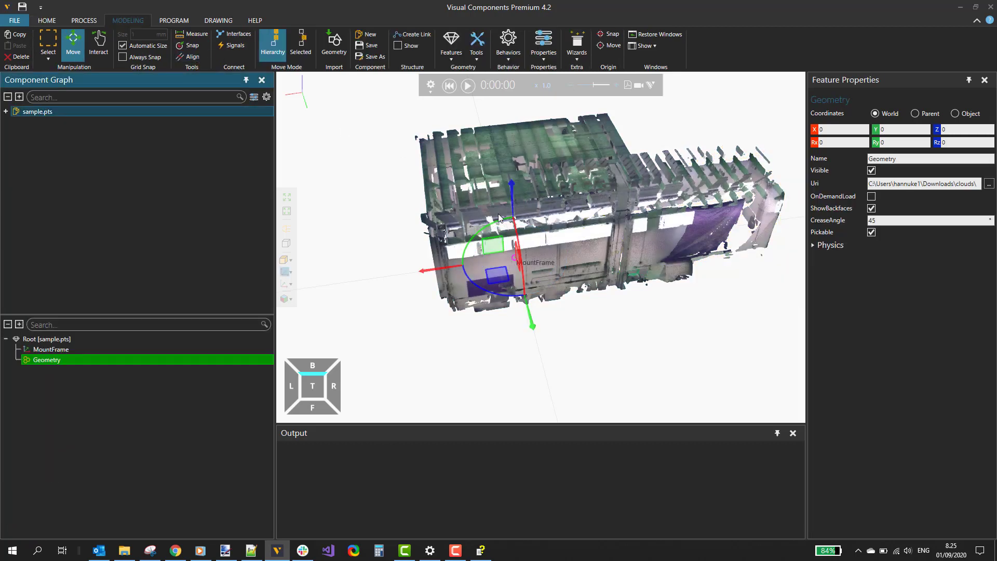
pyautogui.click(451, 60)
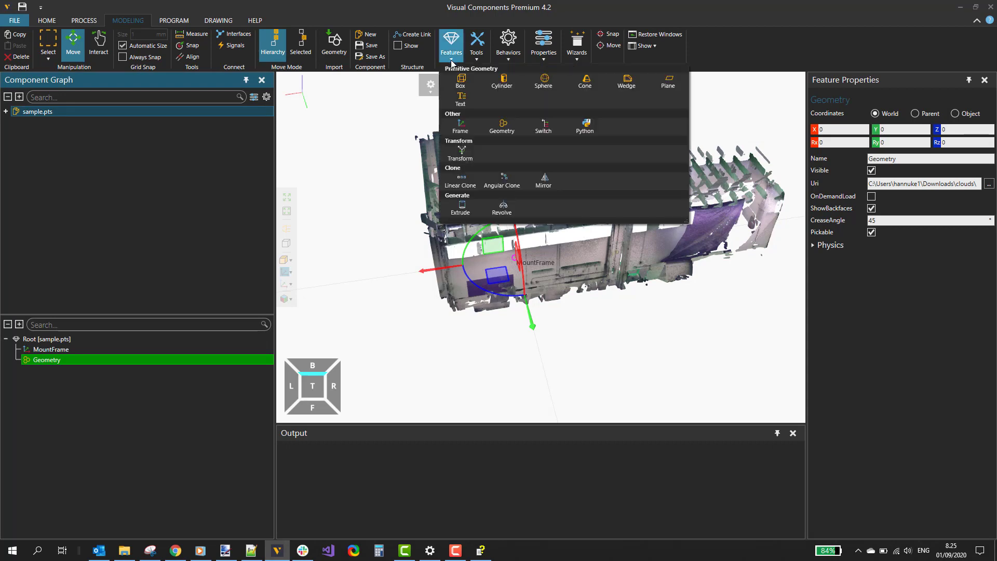
pyautogui.click(461, 154)
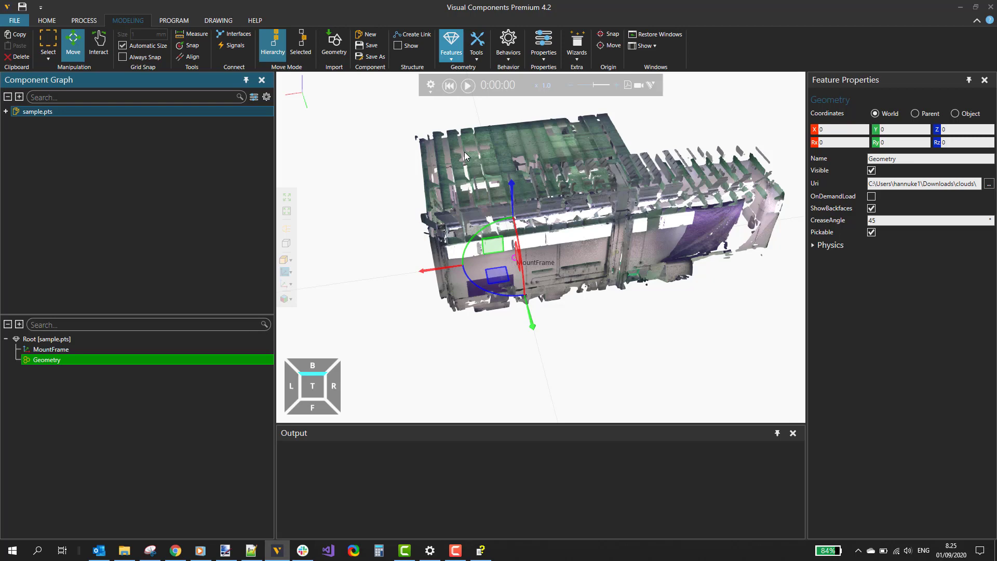
pyautogui.click(935, 182)
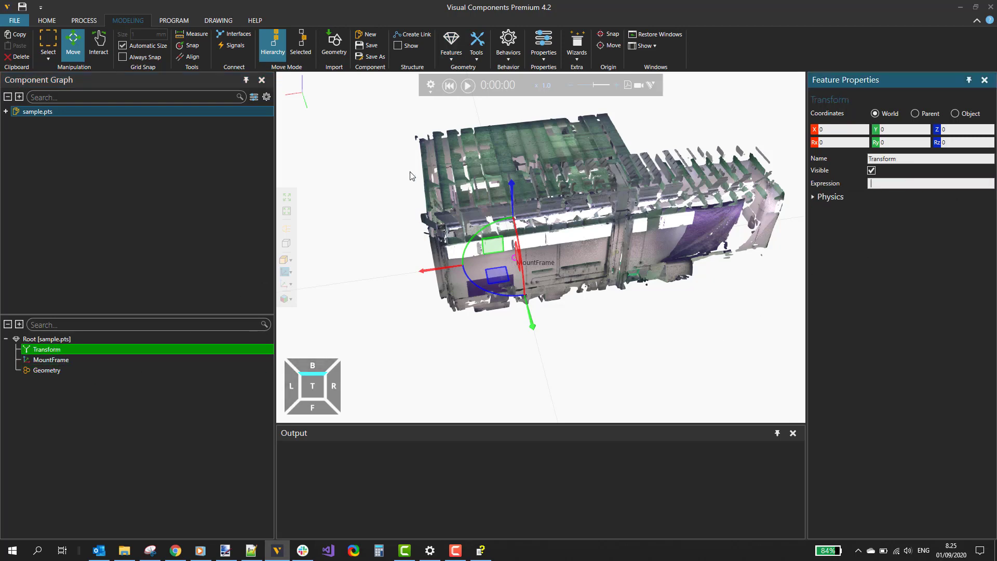
pyautogui.write('Sx')
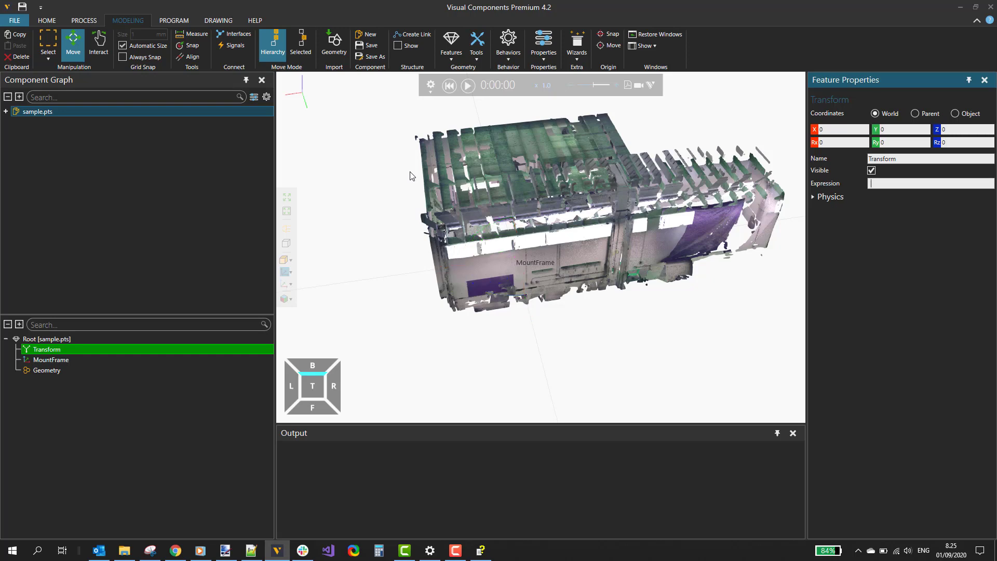
pyautogui.write('()')
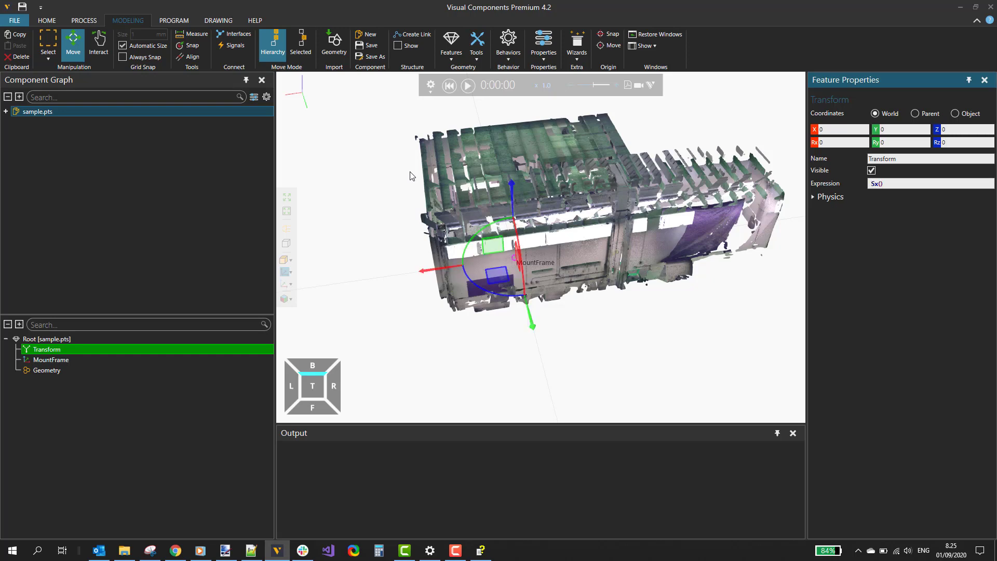
pyautogui.write('100')
pyautogui.write('.S')
pyautogui.write('y()')
pyautogui.write('10')
pyautogui.write('.Sz(')
pyautogui.write('1000')
# - Nest Geometry under Transform, then fit and zoom into the full-scale workshop toward the table
pyautogui.moveTo(52, 369); pyautogui.dragTo(62, 349)
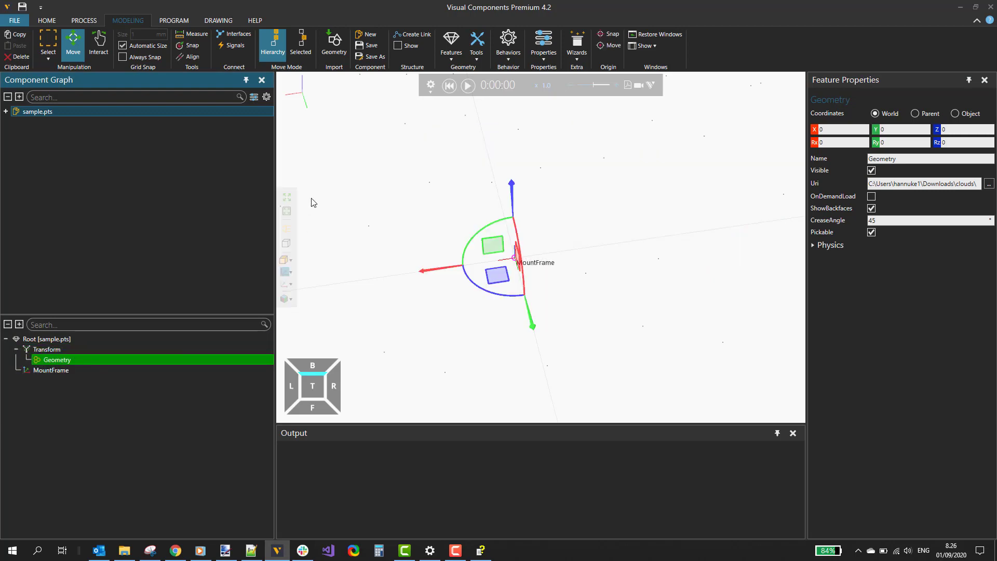
pyautogui.click(287, 197)
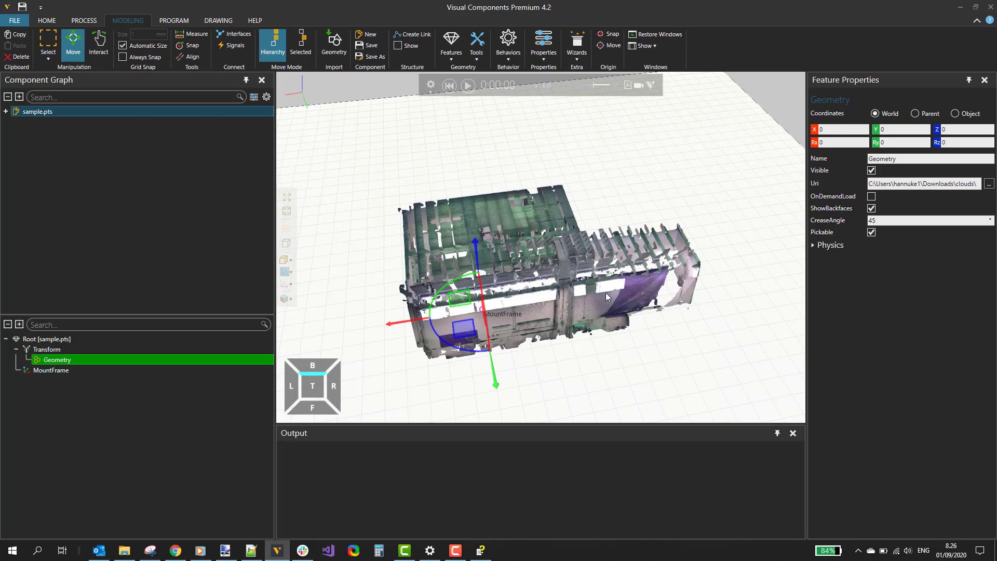
pyautogui.moveTo(640, 291); pyautogui.dragTo(696, 261, button='right')
pyautogui.moveTo(647, 290); pyautogui.dragTo(581, 290, button='right')
pyautogui.scroll(10, 581, 289)
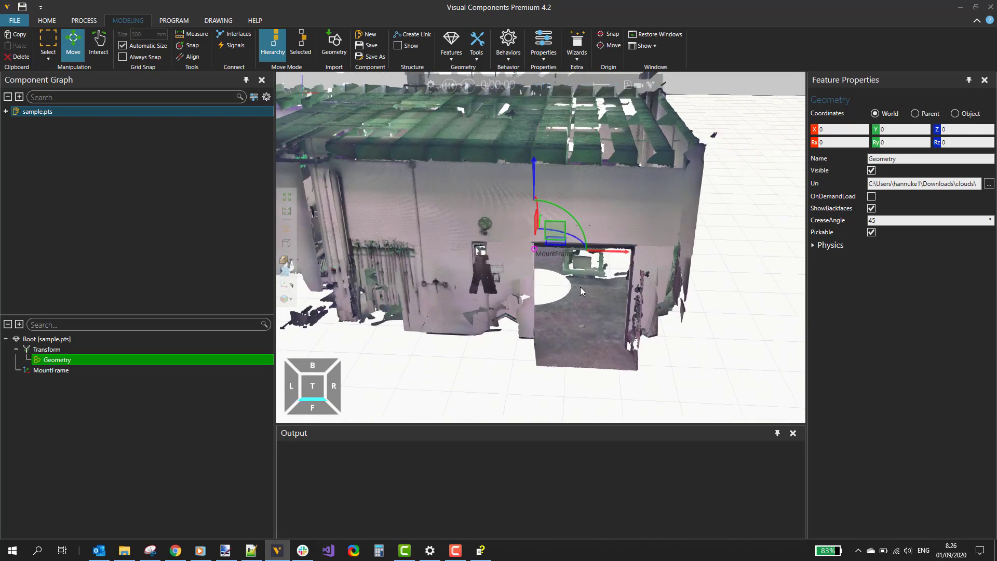
pyautogui.scroll(10, 550, 275)
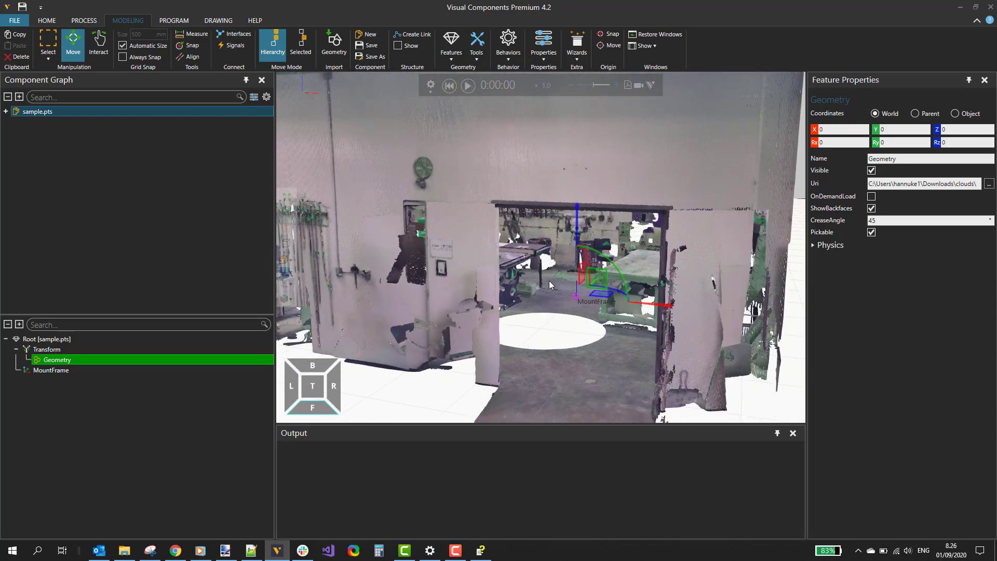
pyautogui.scroll(5, 551, 279)
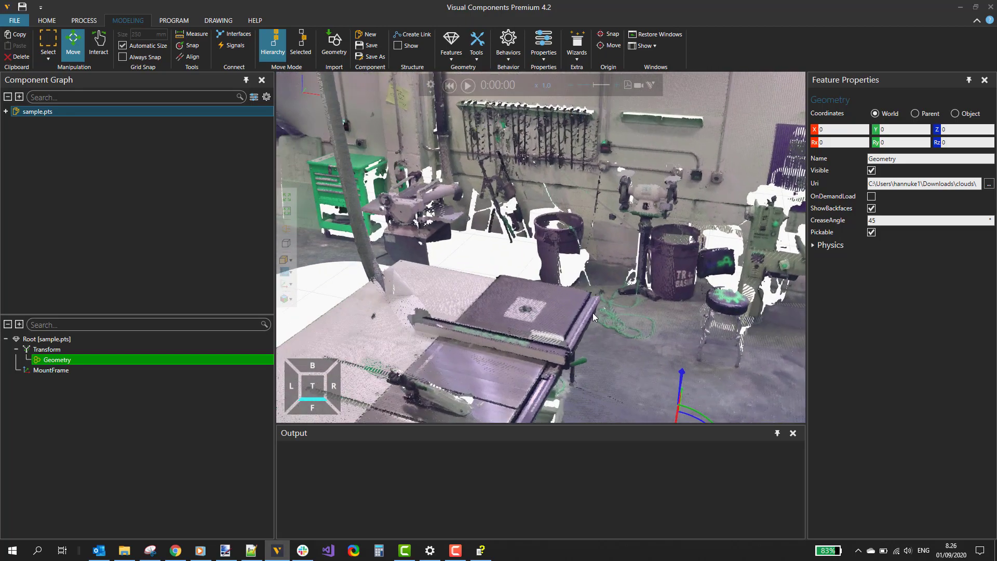
pyautogui.scroll(2, 602, 296)
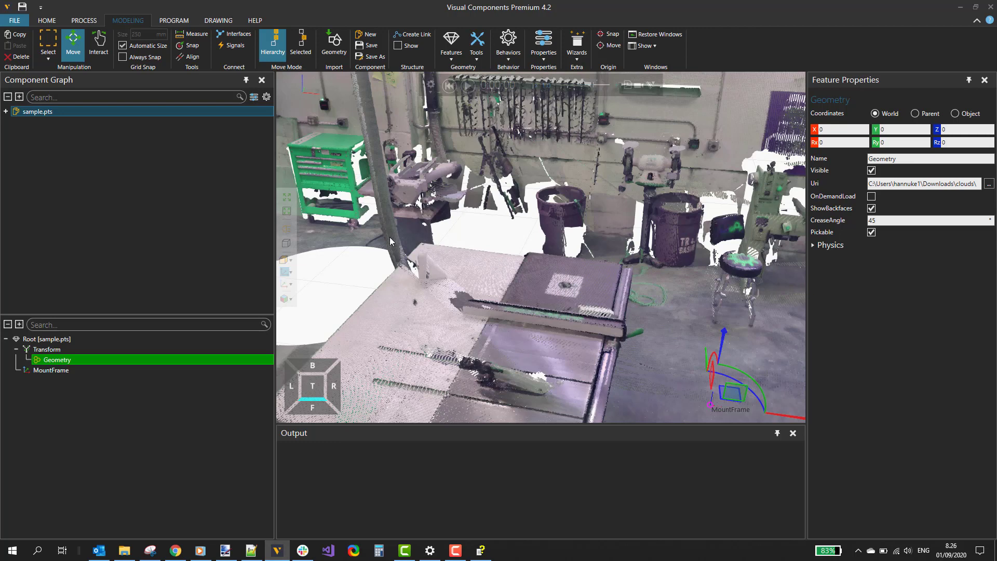
# - Measure the table edge from its near to far corner, reading about 1760.6 mm
pyautogui.click(193, 35)
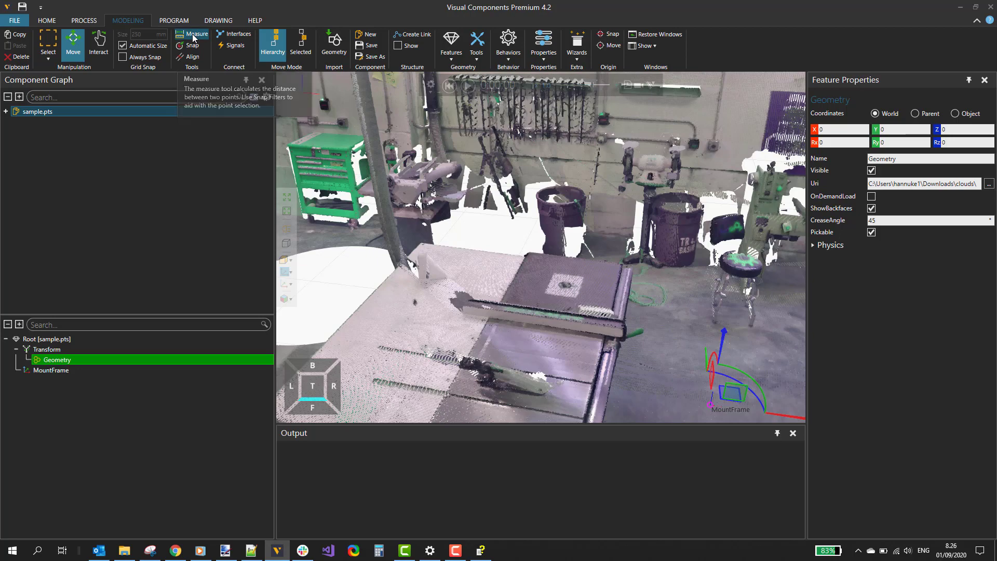
pyautogui.scroll(3, 541, 264)
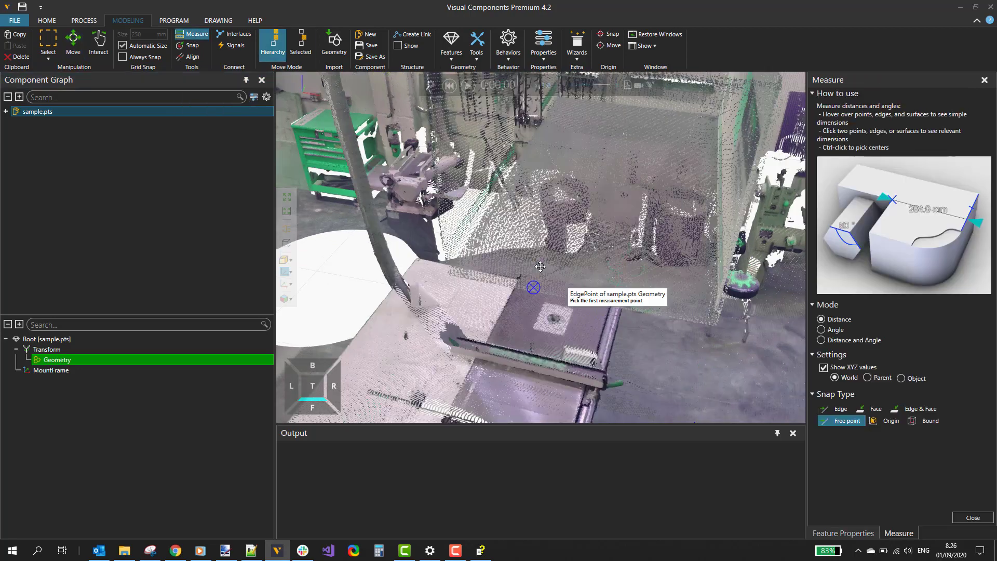
pyautogui.scroll(5, 509, 285)
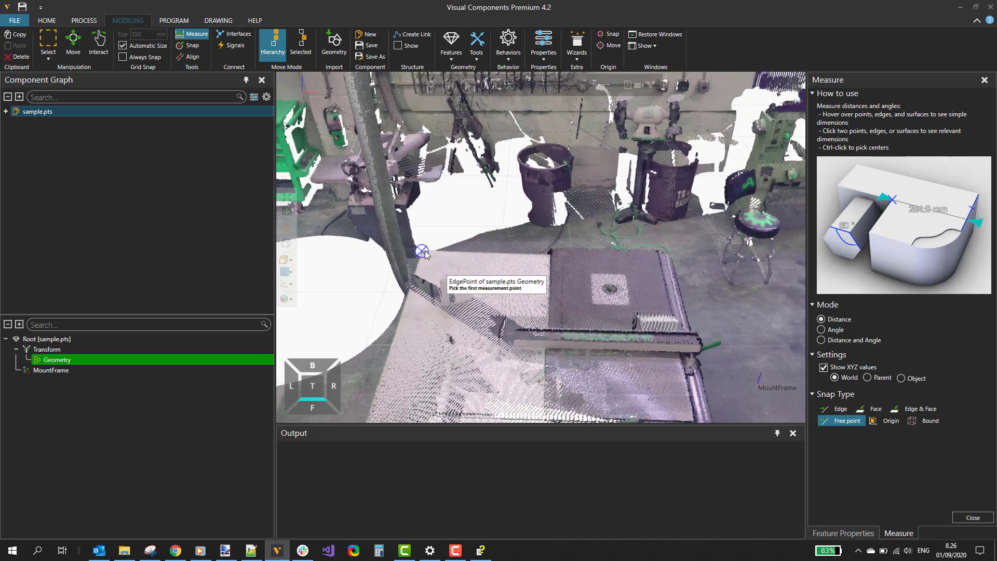
pyautogui.click(422, 251)
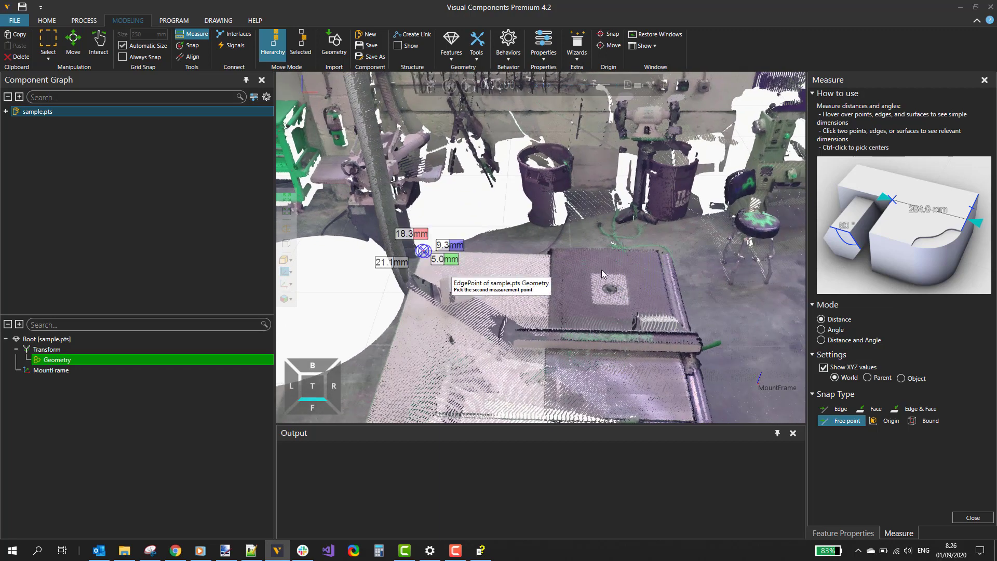
pyautogui.click(669, 254)
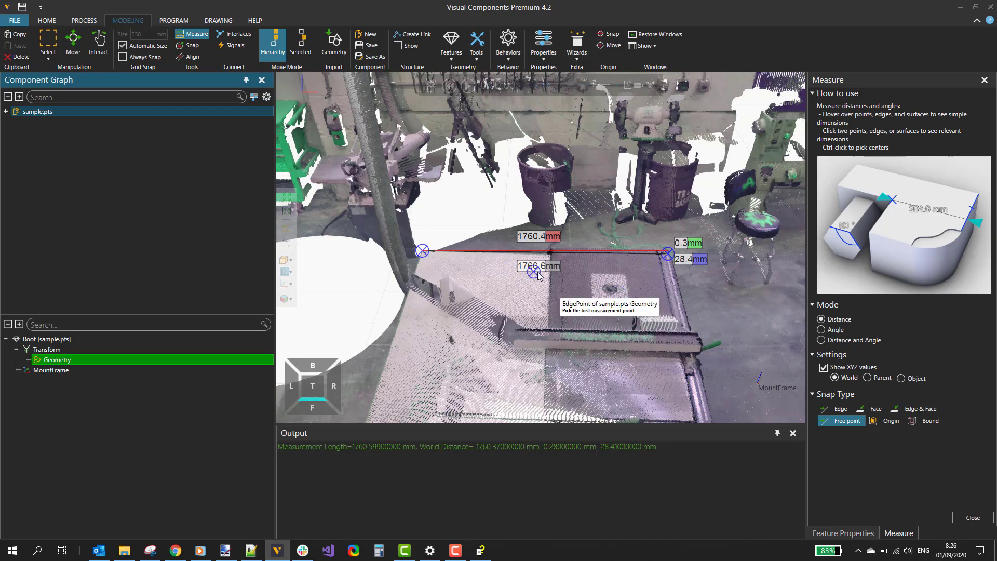
pyautogui.moveTo(535, 272); pyautogui.dragTo(580, 318, button='right')
pyautogui.moveTo(579, 363)
pyautogui.mouseDown(button='right')
pyautogui.moveTo(570, 244)
pyautogui.moveTo(563, 332)
pyautogui.moveTo(659, 291)
pyautogui.moveTo(624, 304)
pyautogui.moveTo(590, 301)
pyautogui.moveTo(607, 285)
pyautogui.moveTo(642, 285)
pyautogui.mouseUp(button='right')
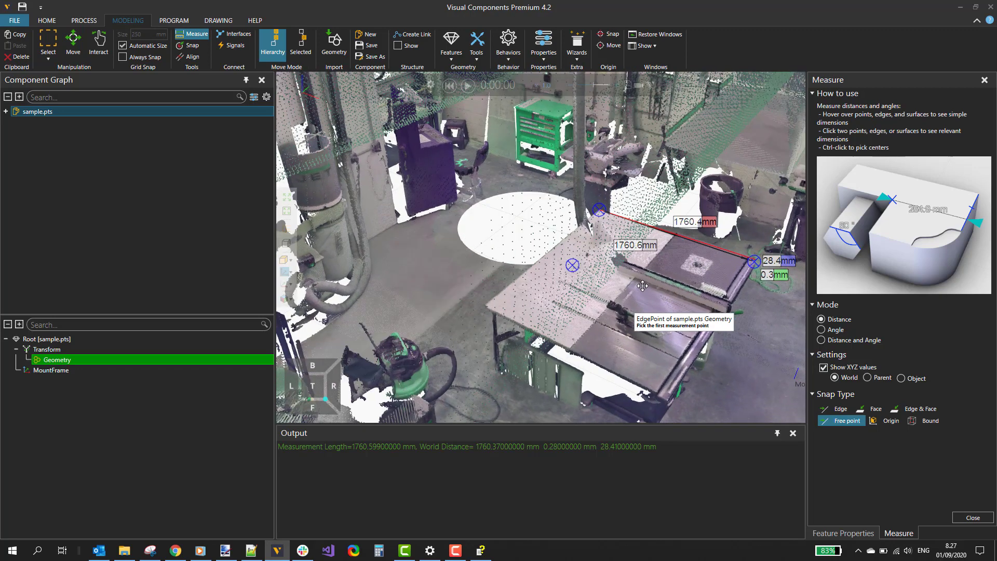